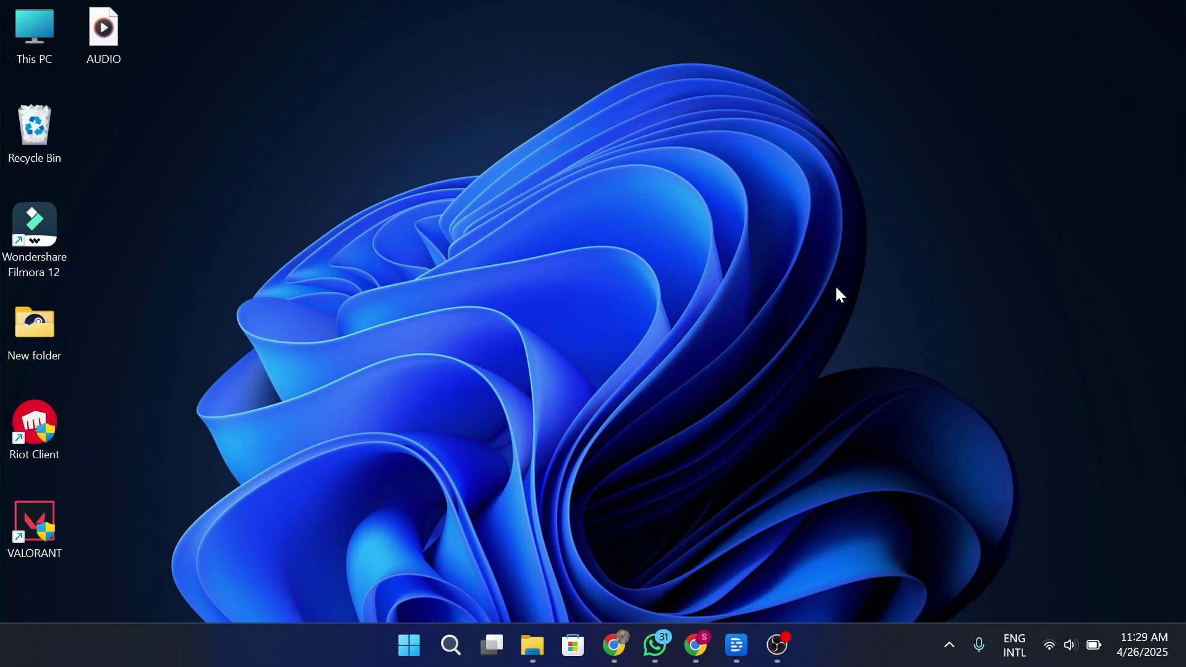
Restore the Discord window and open Gaming Server's #general channel.
click(697, 644)
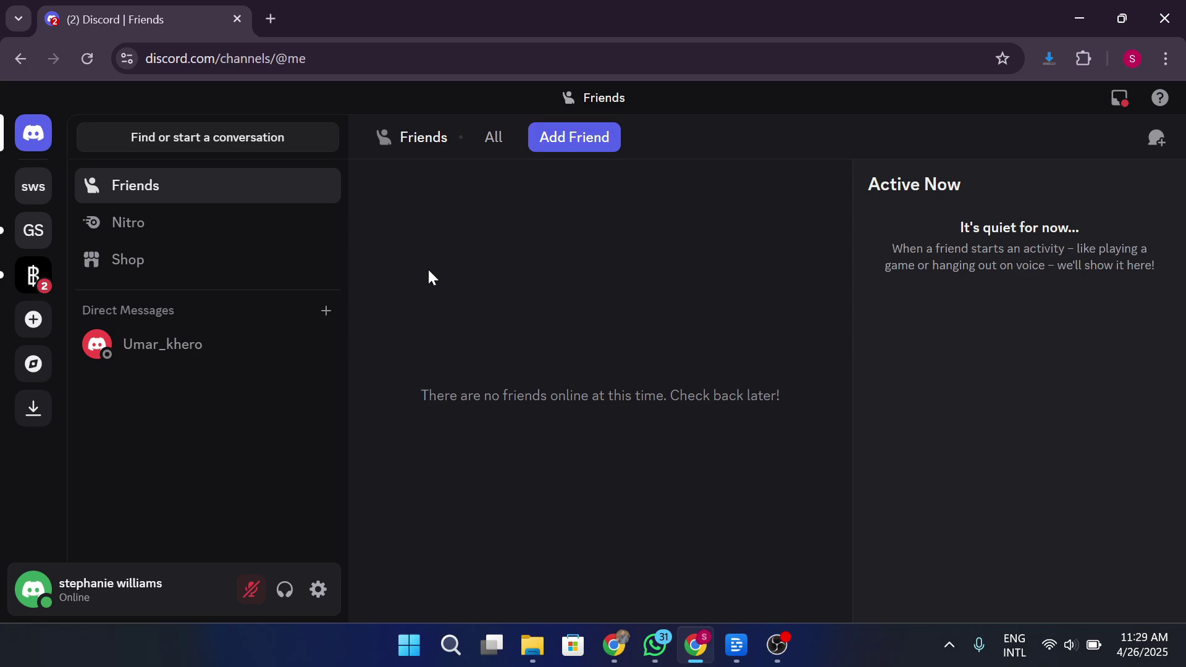
click(36, 230)
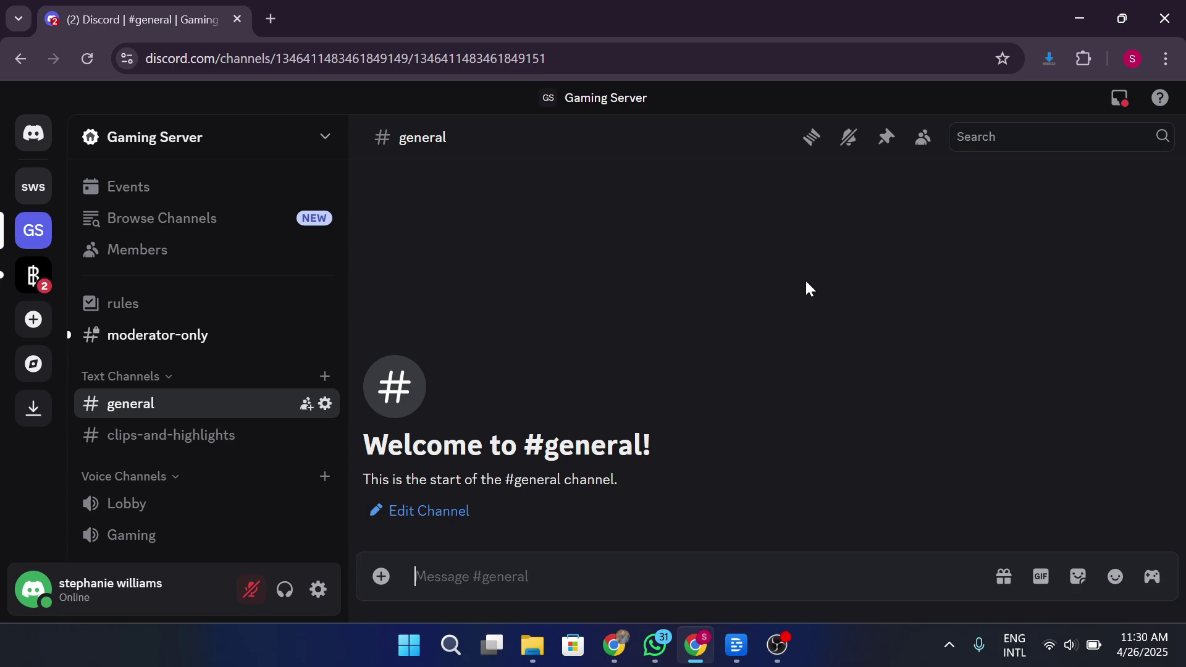
Load the Discord Help Center Guilds FAQ article in a new tab.
click(270, 18)
key(ctrl+v)
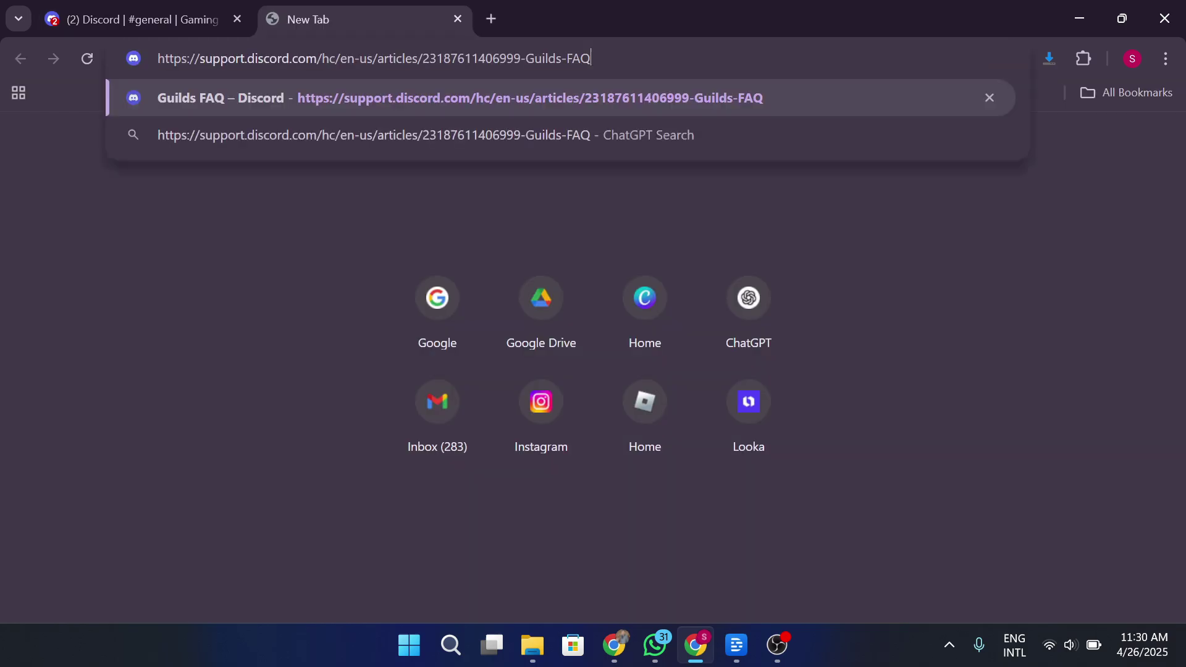
key(Return)
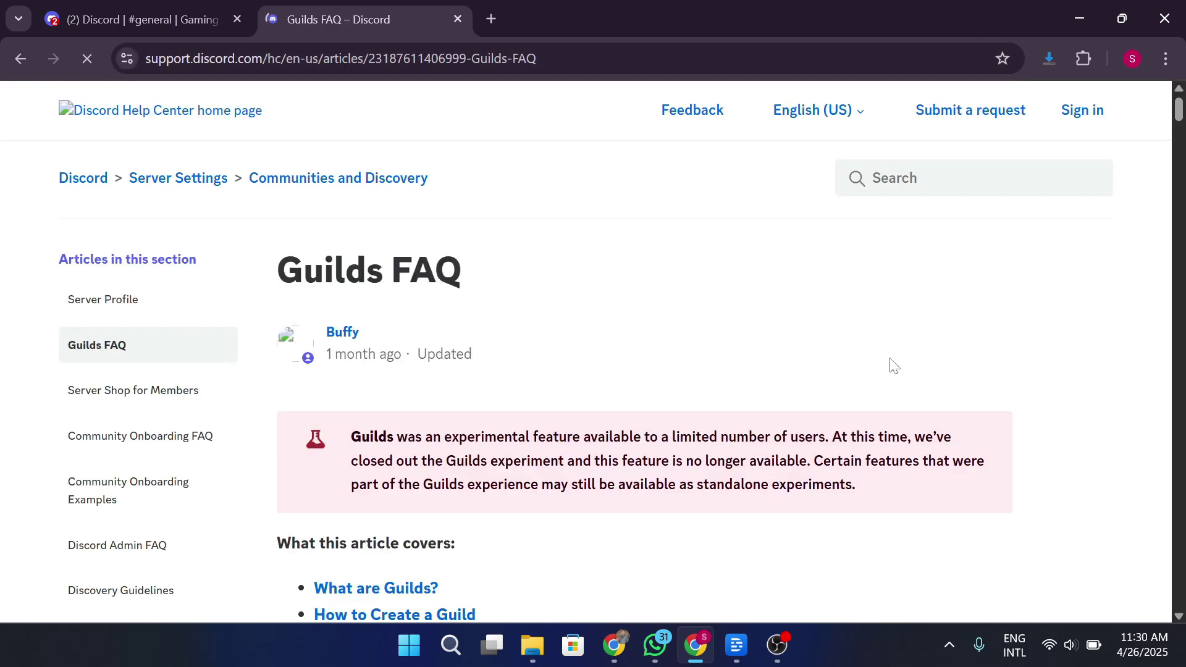
scroll(1009, 347, down, 2)
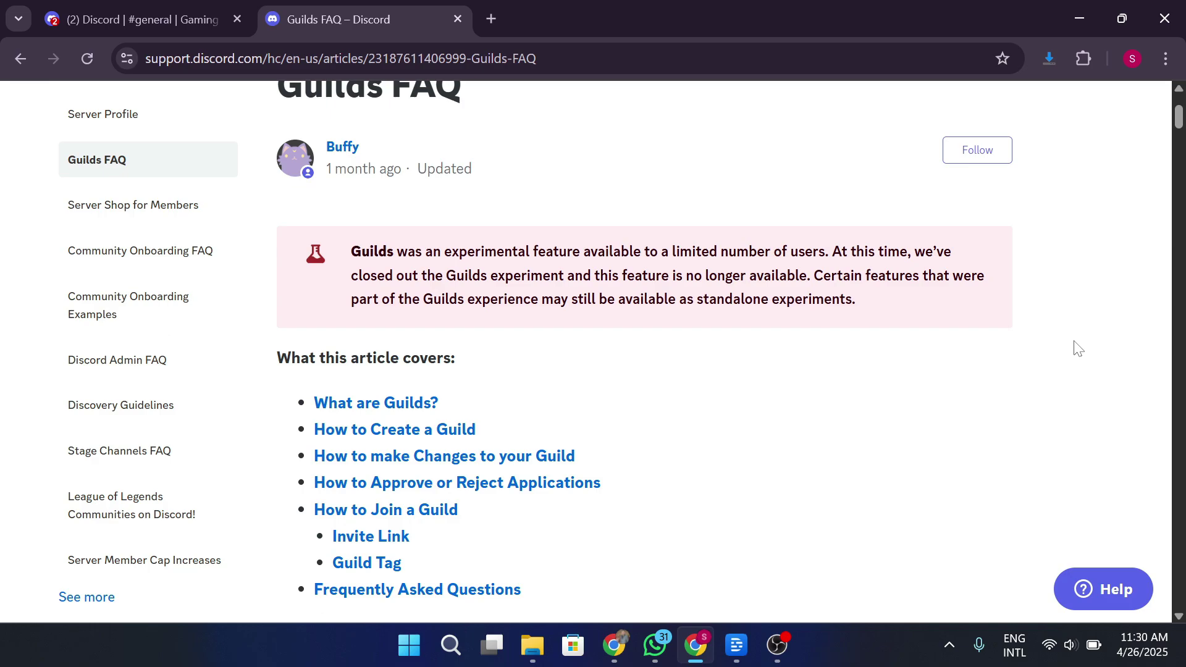
Return to the Discord tab and open the Gaming Server dropdown menu.
click(140, 18)
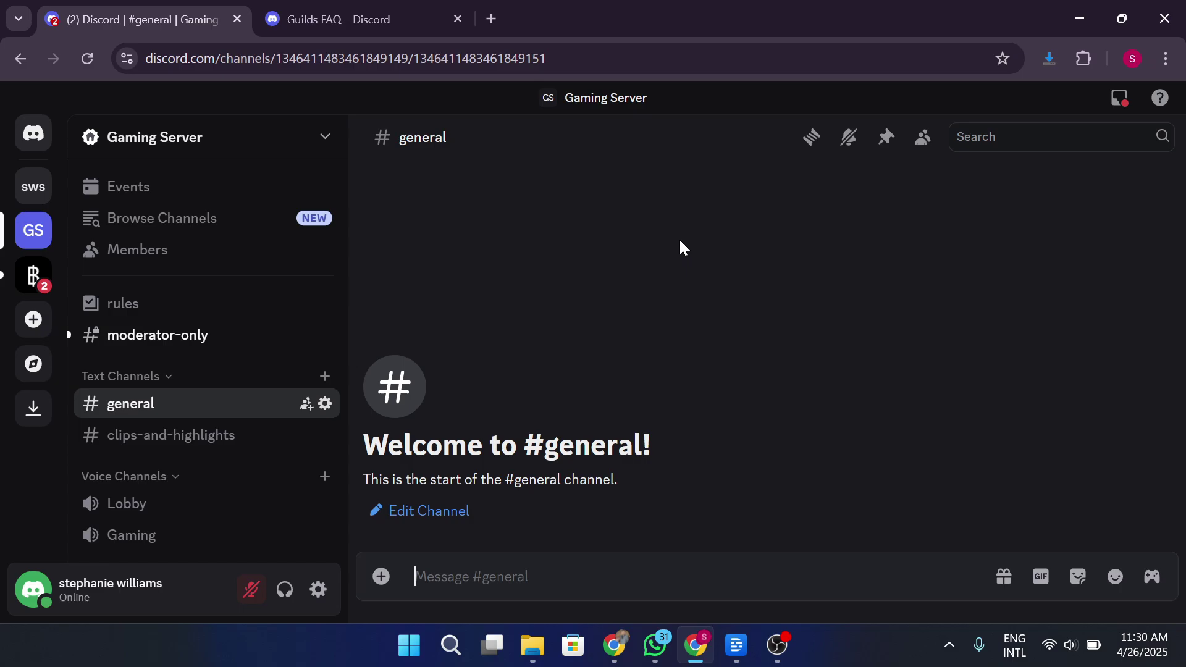
click(260, 159)
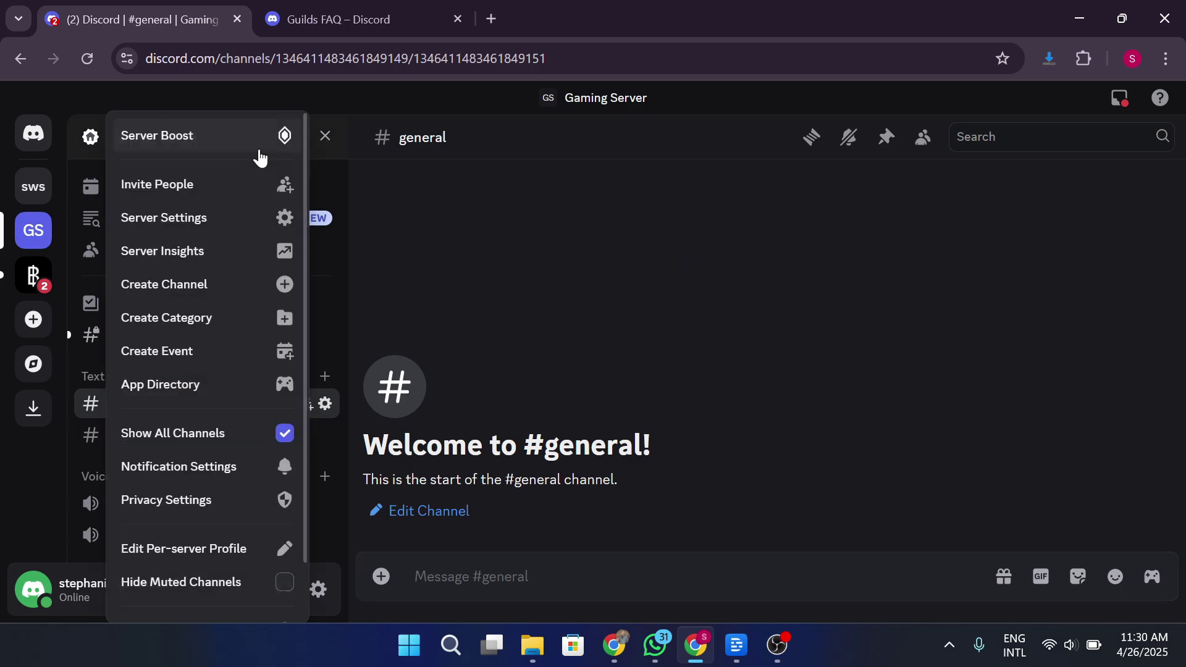
Review Gaming Server's Server Settings for a Guild option, then minimize Chrome.
click(228, 223)
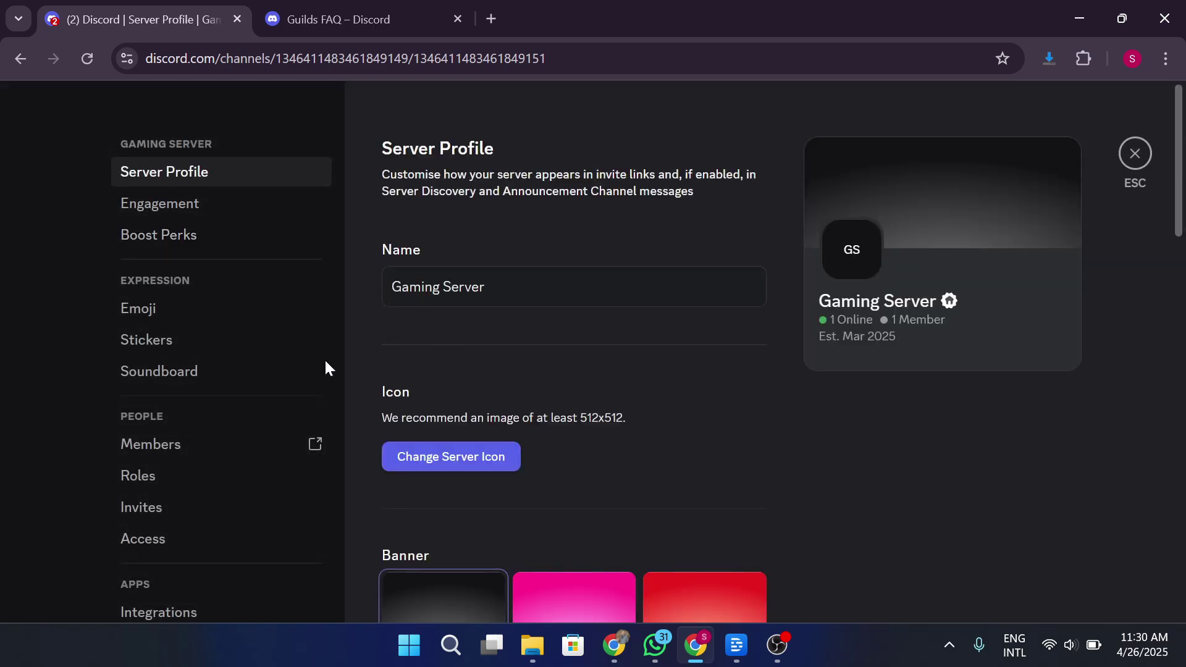
scroll(279, 389, down, 2)
scroll(265, 399, down, 2)
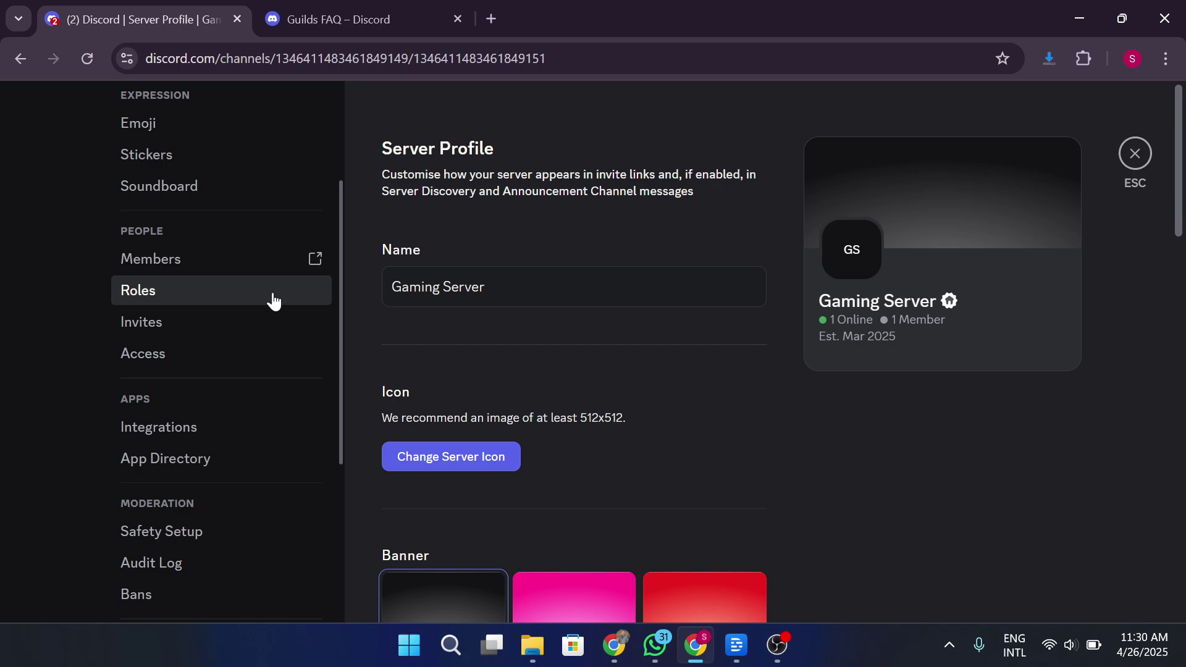
scroll(267, 301, down, 3)
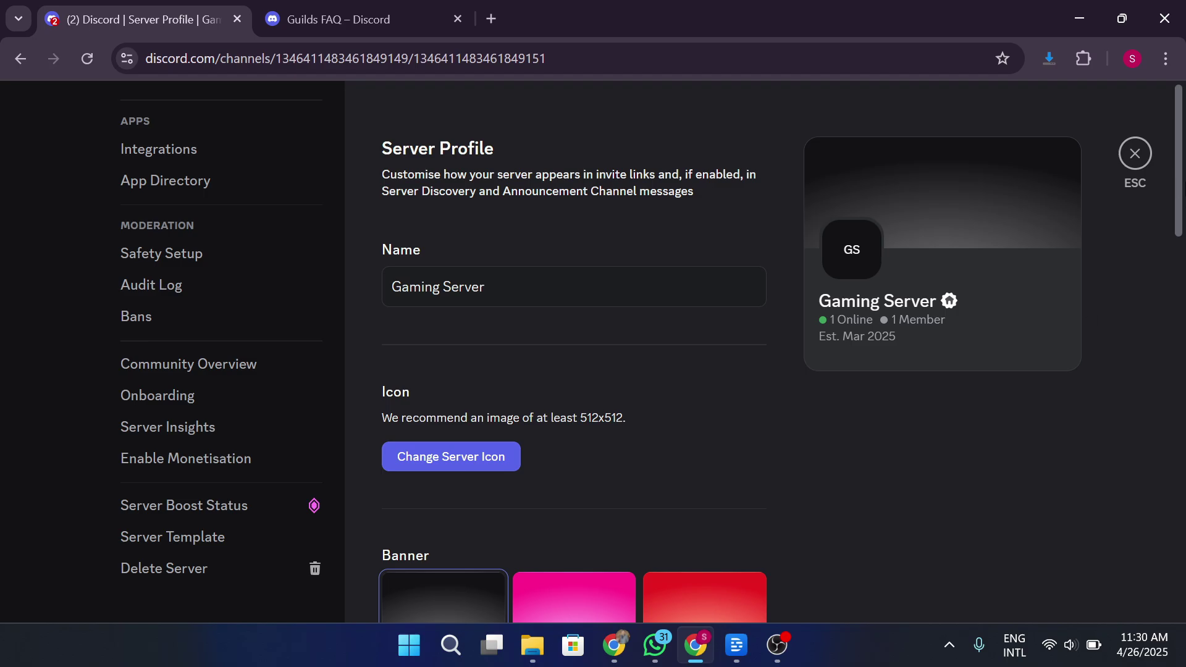
scroll(575, 370, down, 5)
scroll(575, 370, down, 6)
scroll(574, 370, up, 5)
scroll(576, 371, down, 3)
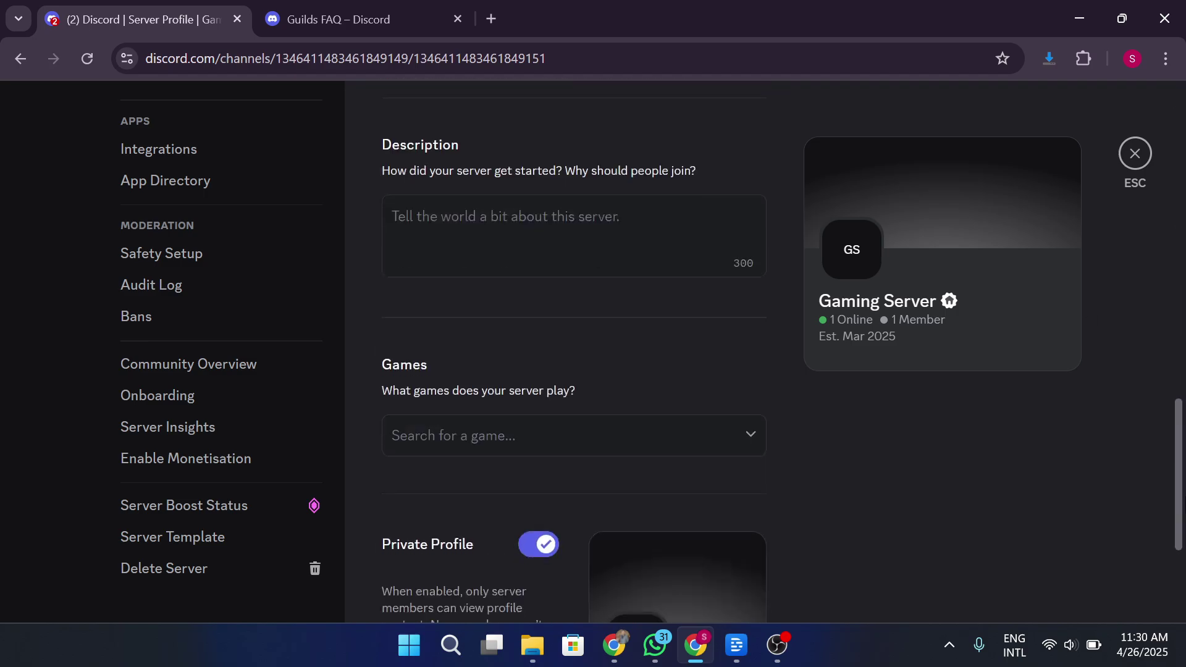
scroll(575, 371, down, 2)
scroll(575, 370, up, 10)
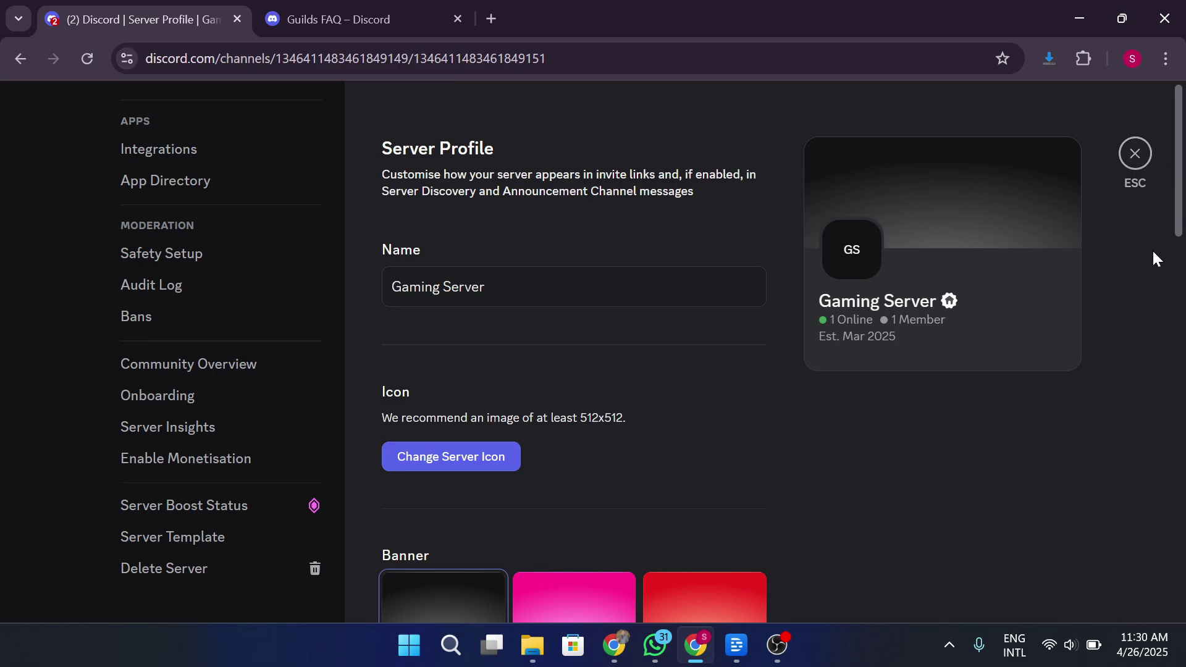
scroll(1154, 324, down, 3)
scroll(1158, 445, down, 5)
scroll(1163, 501, down, 1)
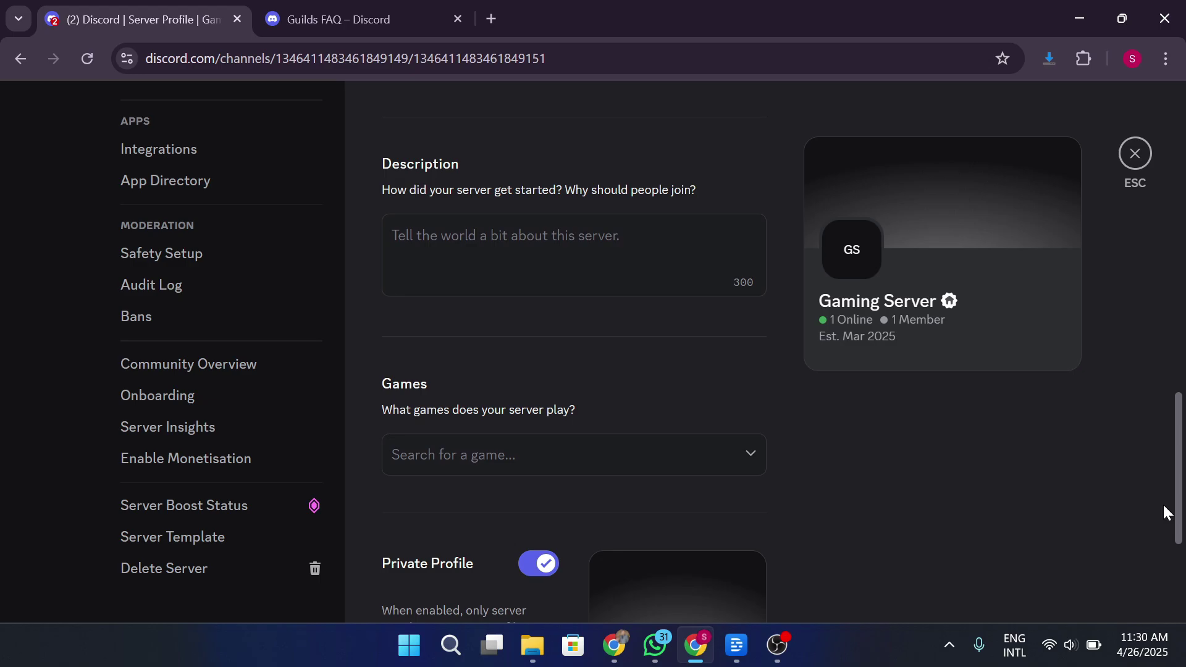
scroll(1163, 503, down, 1)
scroll(1113, 433, down, 2)
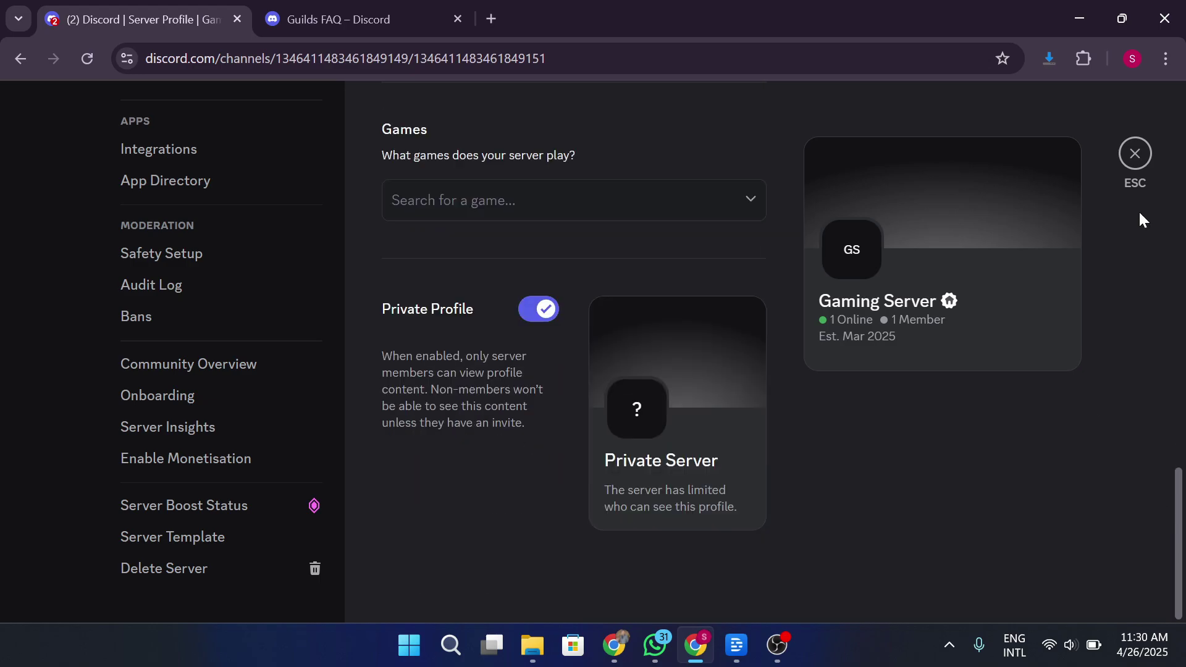
click(1081, 20)
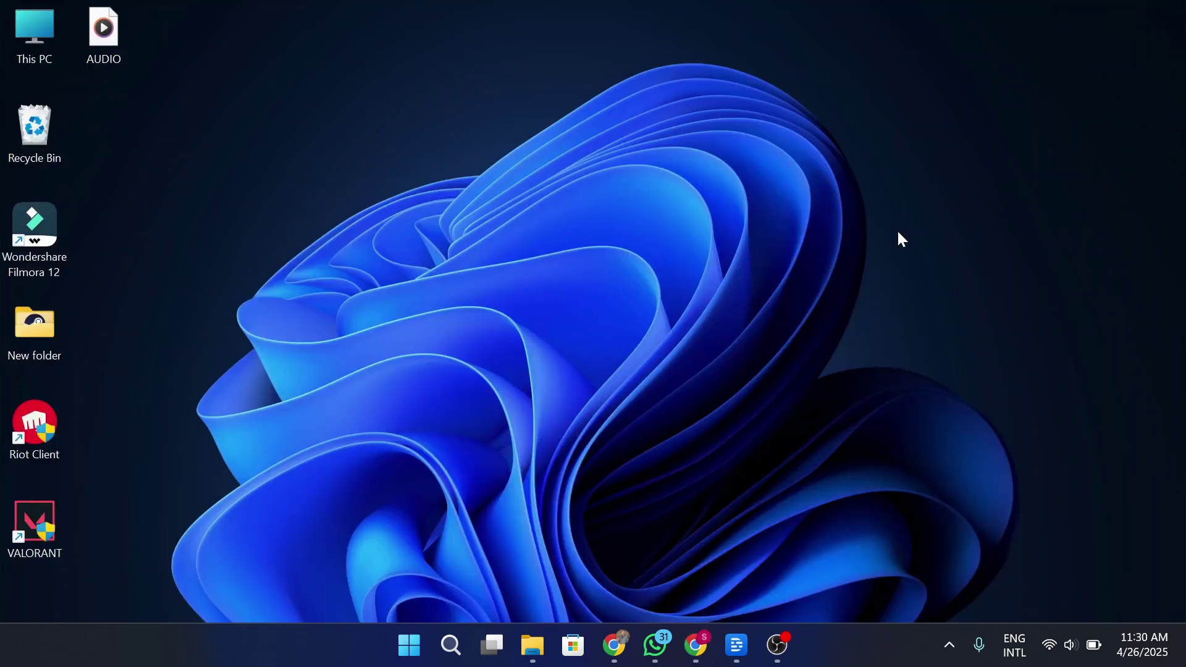